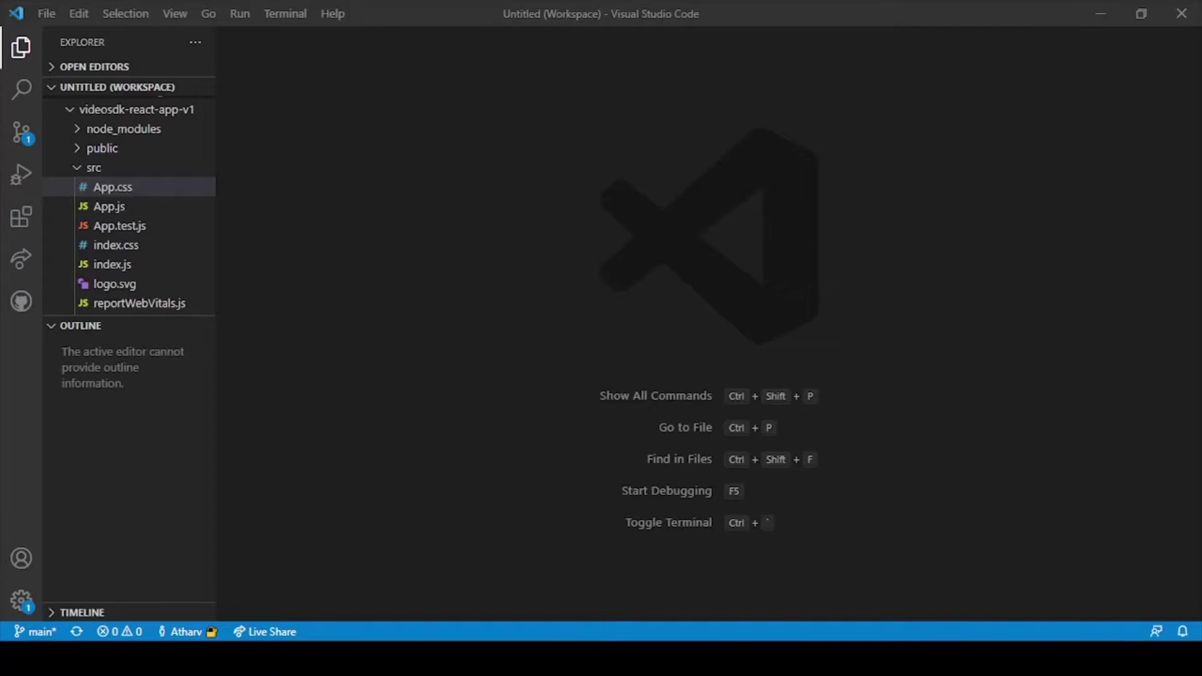
Step: Focus VS Code and collapse, then re-expand, the src folder to list its files
click(1125, 23)
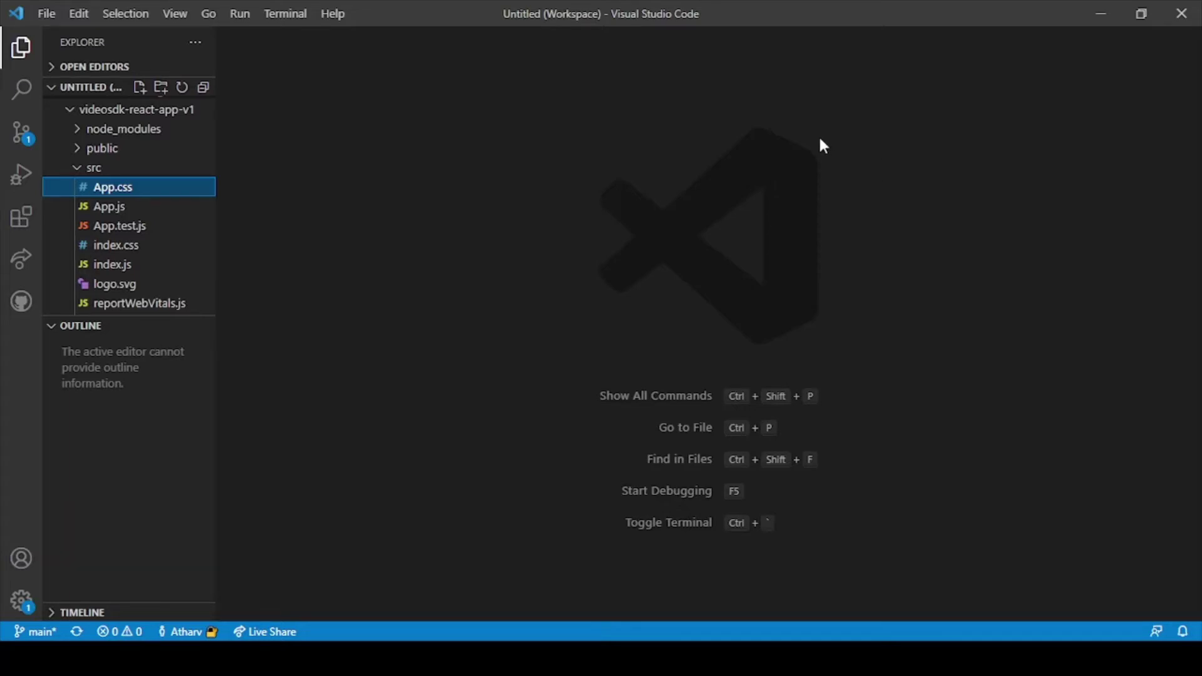
click(94, 168)
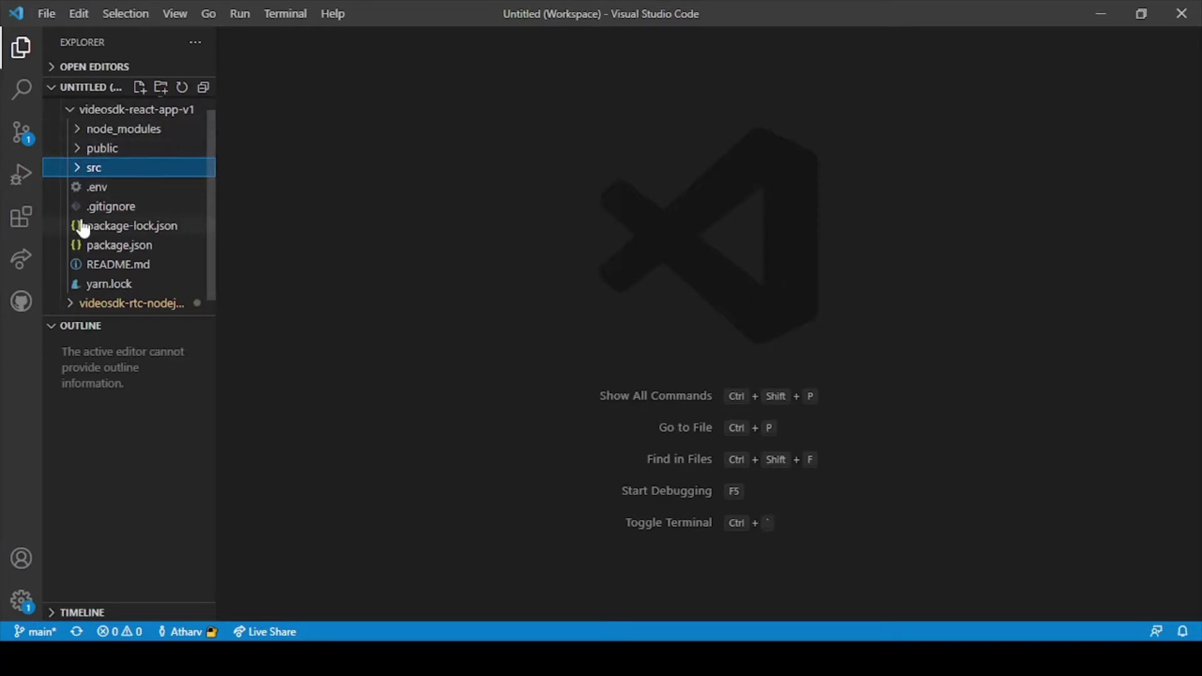
click(92, 167)
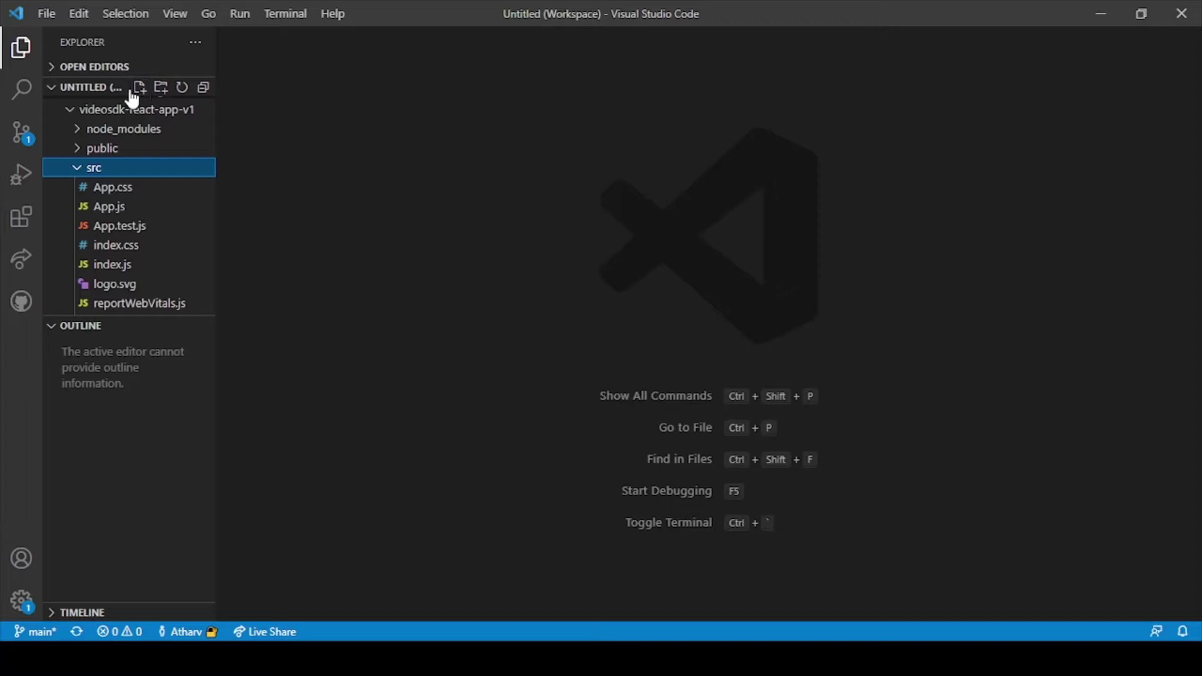
Step: Create a new file named api.js in the src folder
click(141, 87)
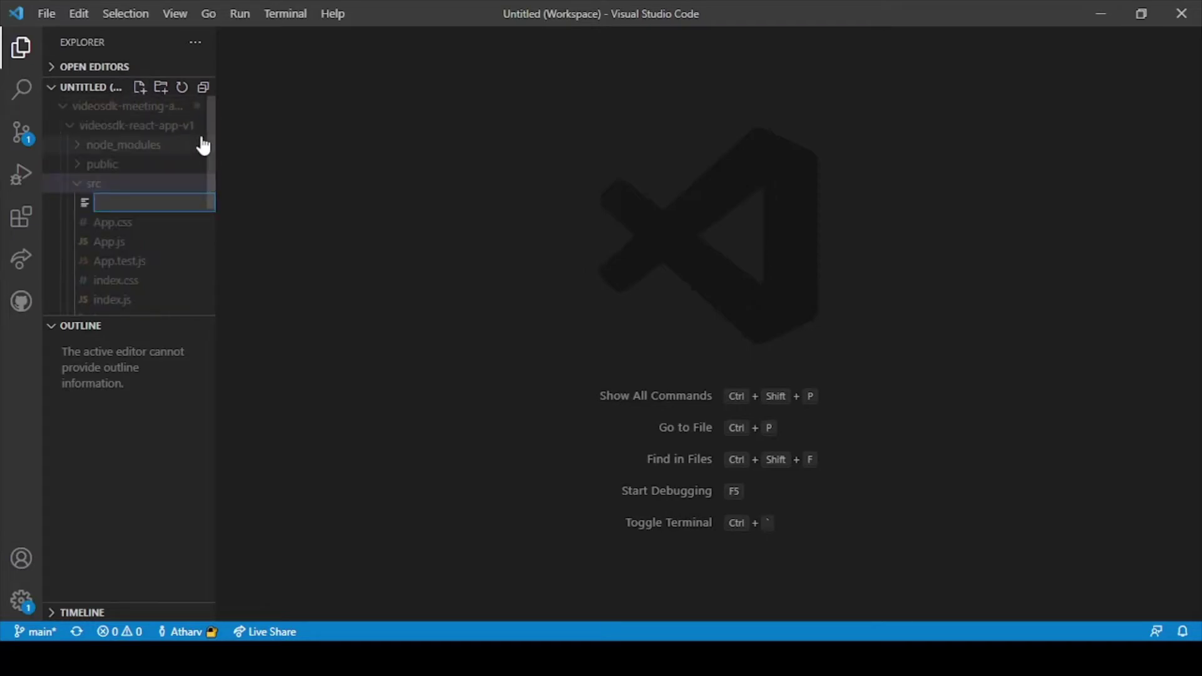
text(api.)
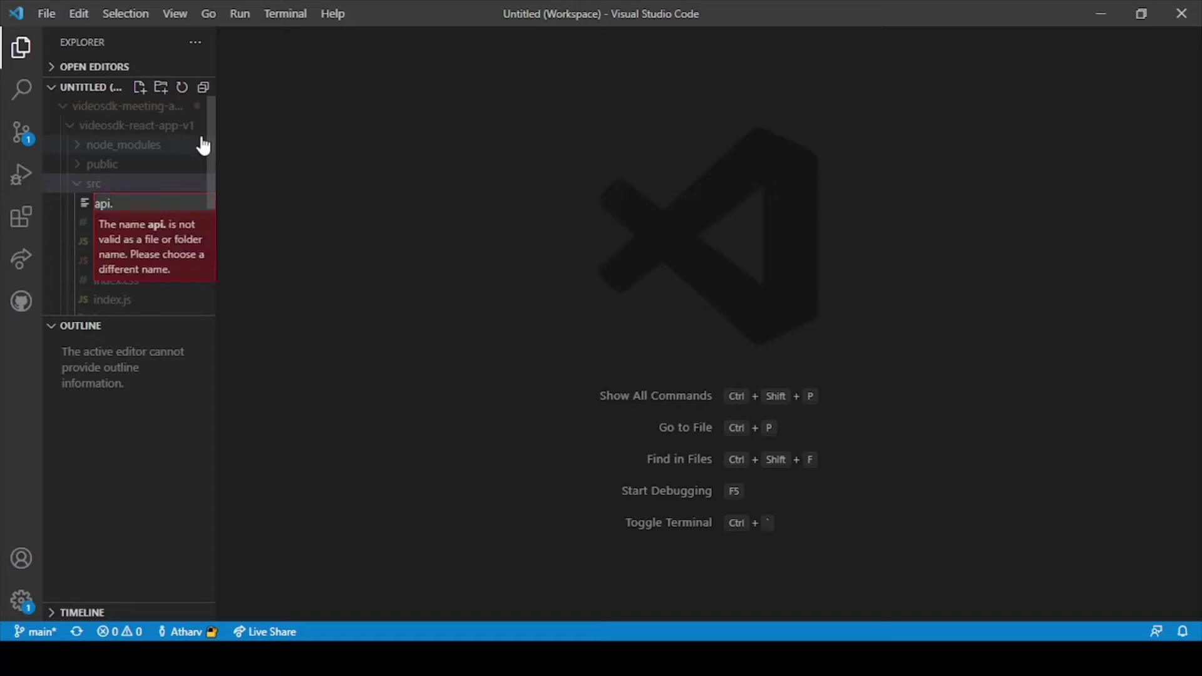
text(js)
key(Return)
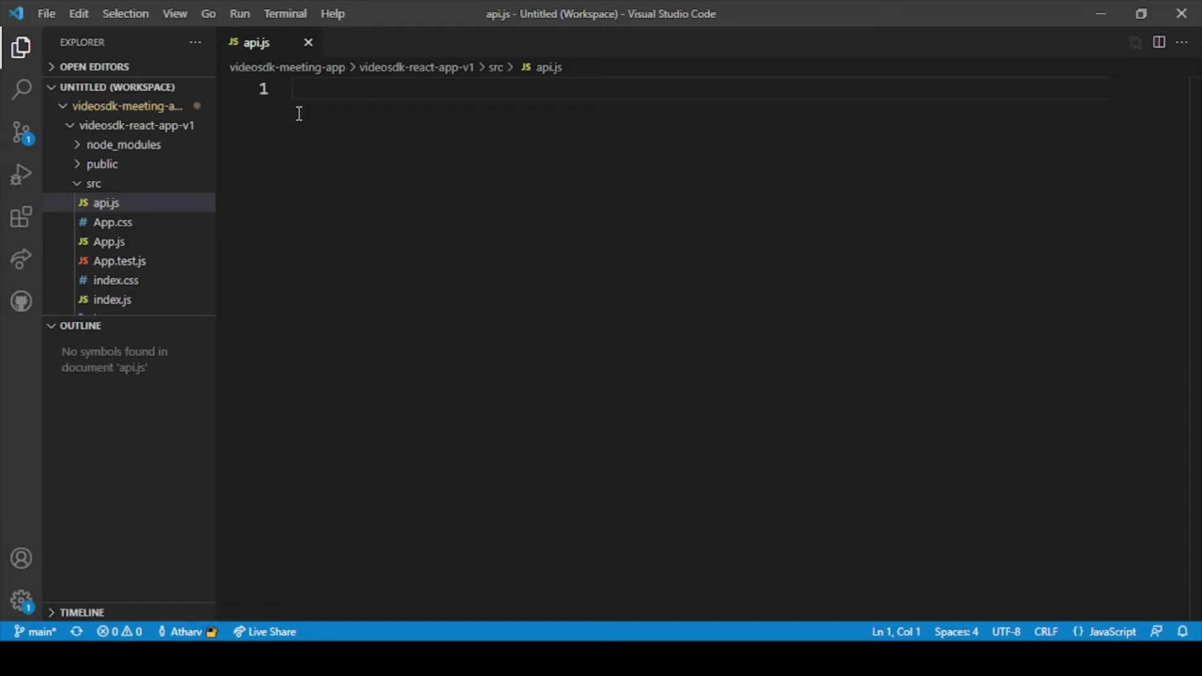
Step: Paste the getToken and getMeetingId helpers into api.js, add a blank line after LOCAL_SERVER_URL, and save
key(ctrl+v)
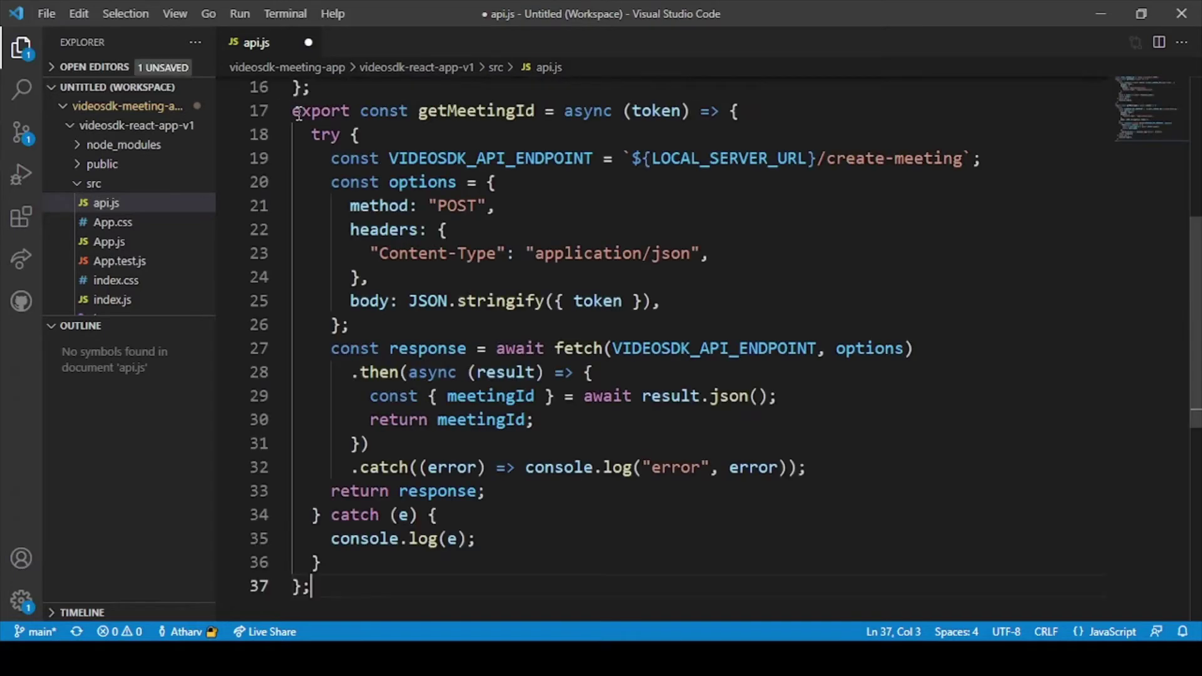
scroll(481, 349, up, 10)
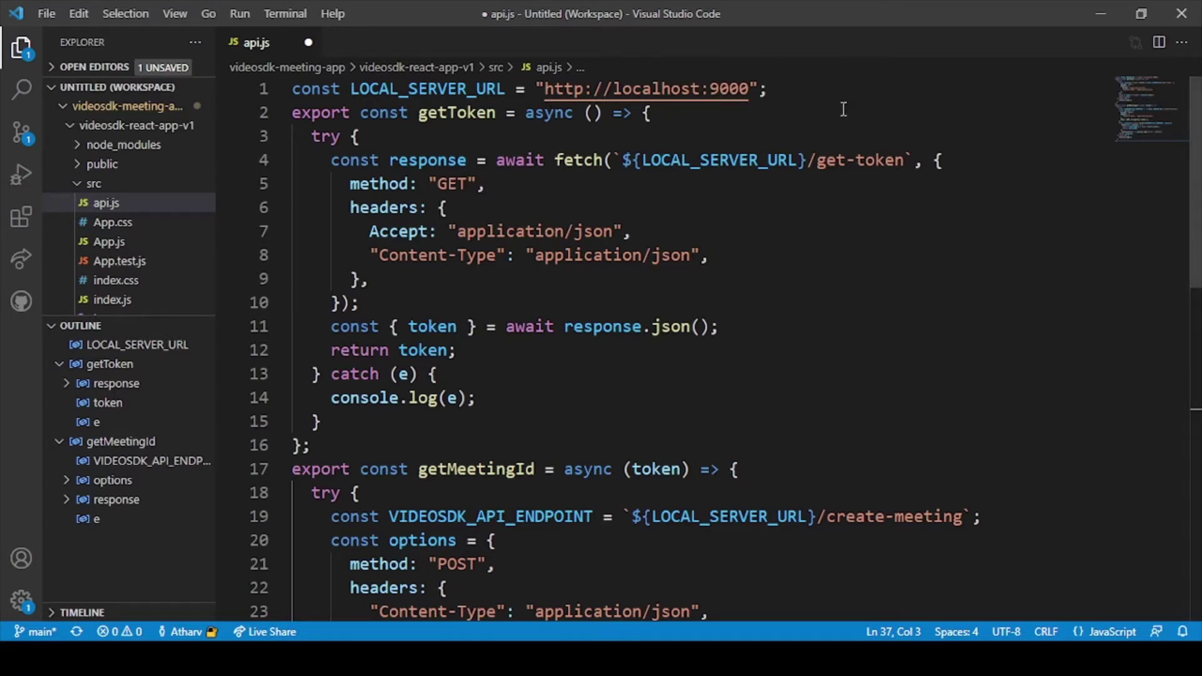
click(769, 90)
key(Return)
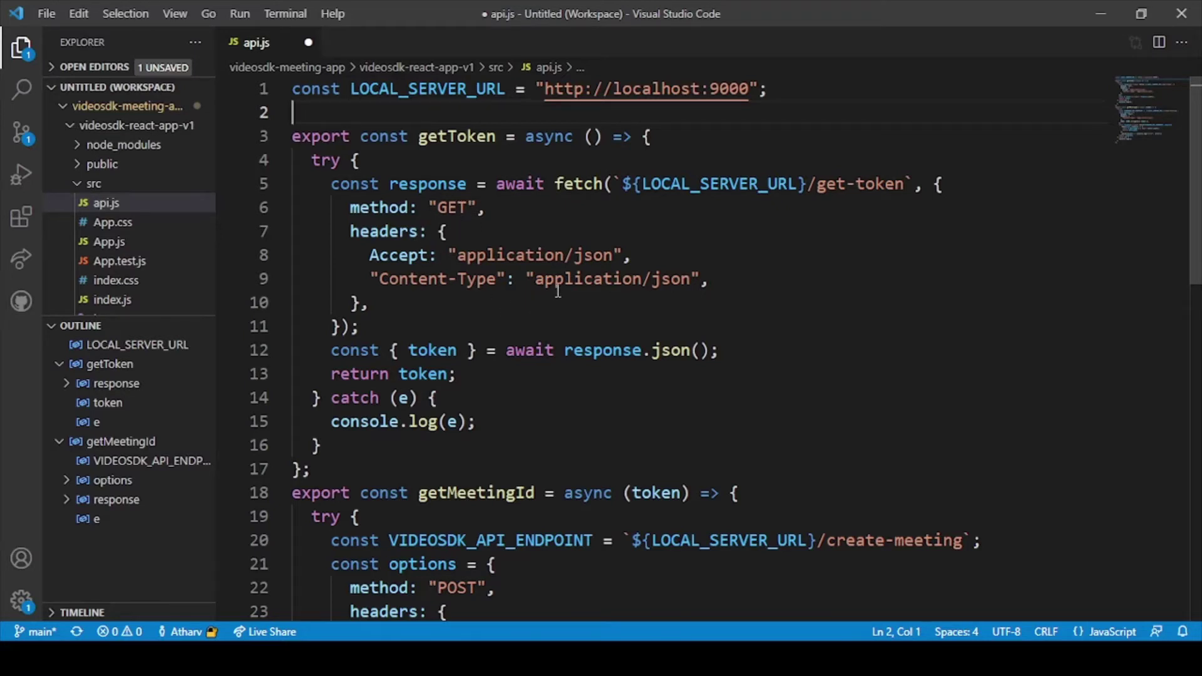
scroll(536, 300, down, 1)
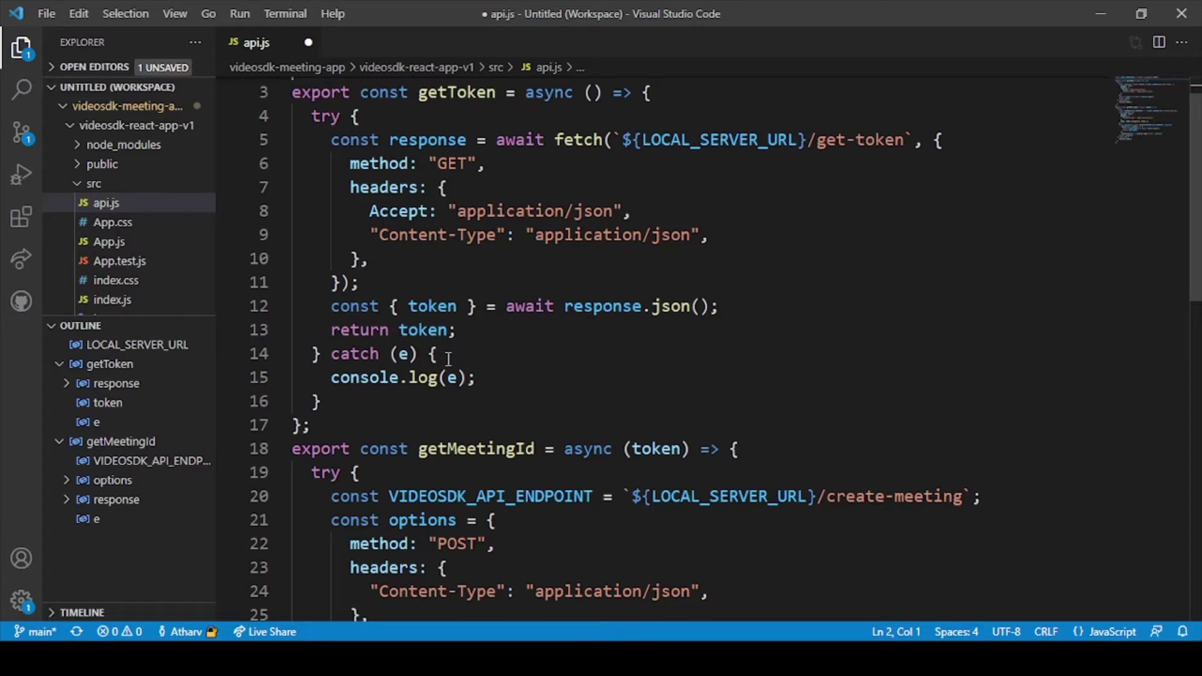
scroll(507, 350, down, 2)
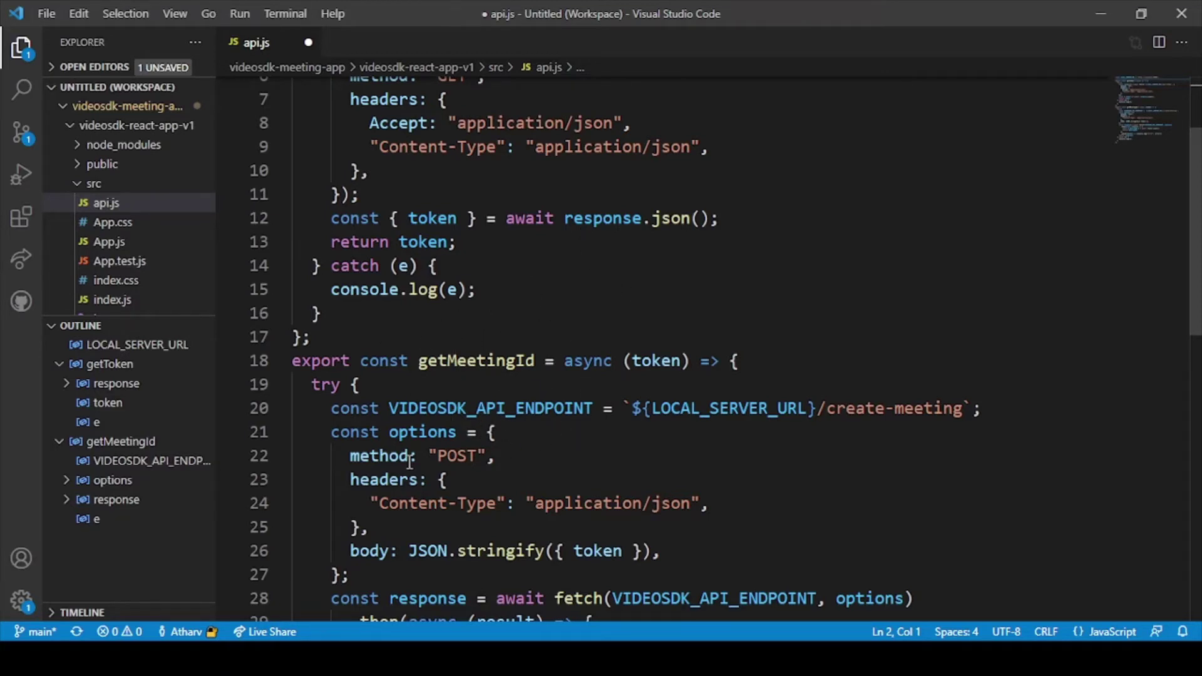
scroll(409, 461, down, 1)
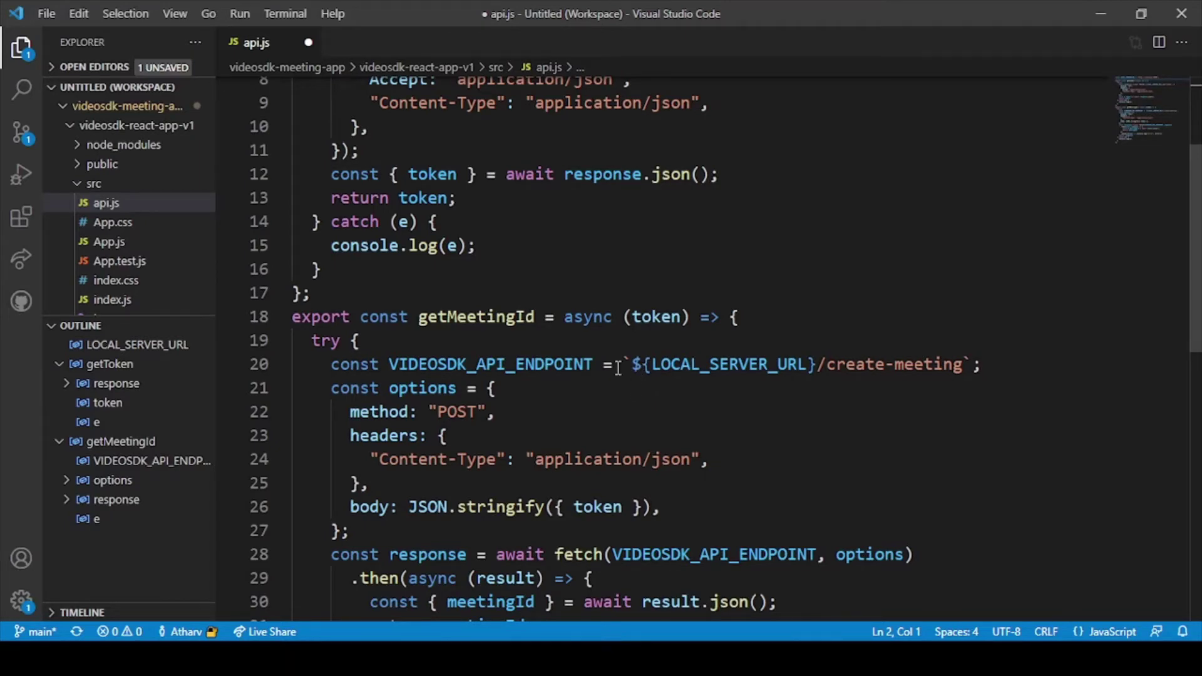
scroll(636, 393, down, 3)
scroll(601, 357, down, 2)
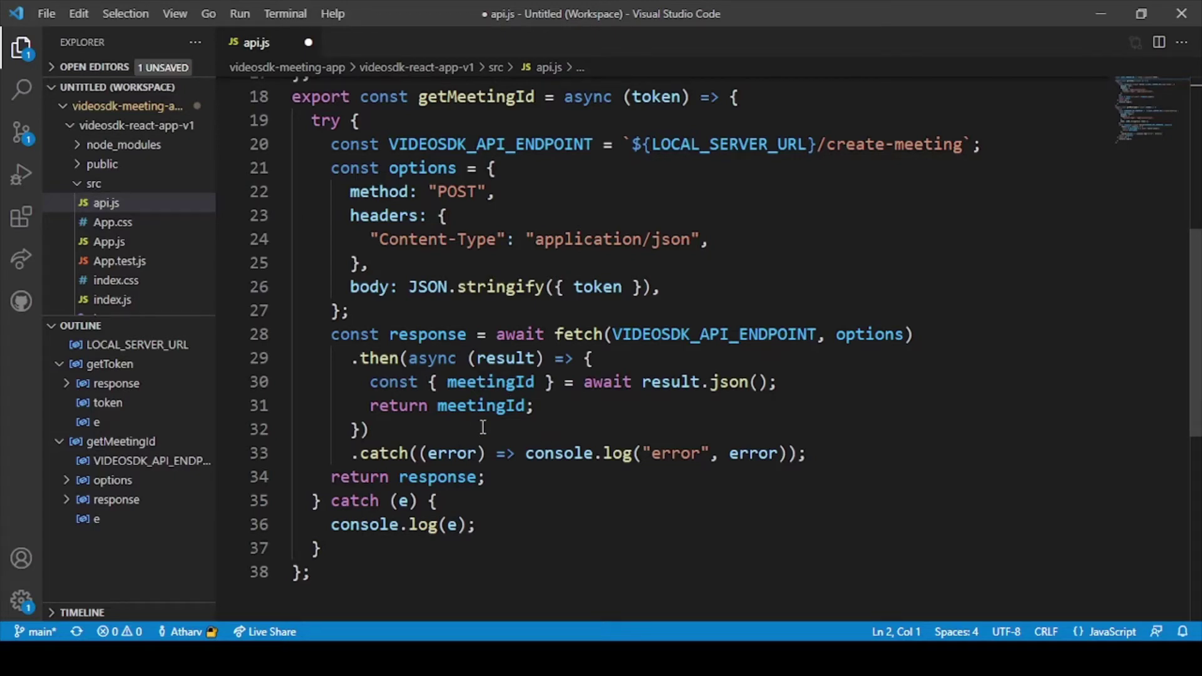
key(ctrl+s)
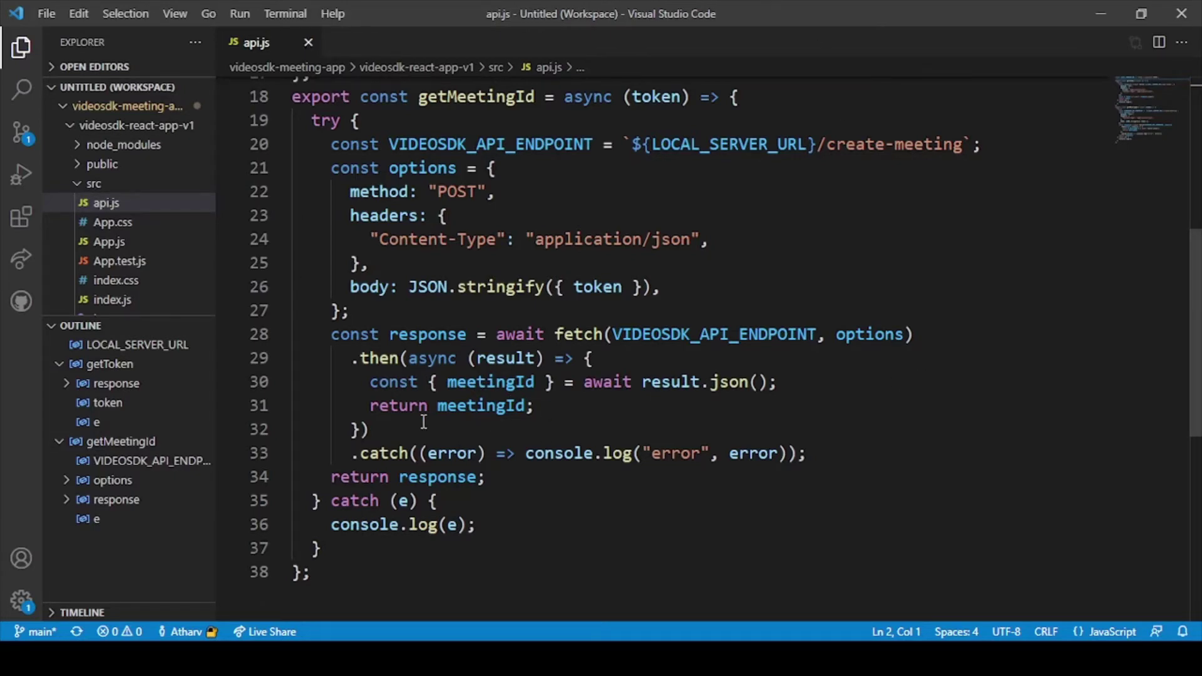
scroll(515, 419, up, 5)
scroll(541, 414, up, 1)
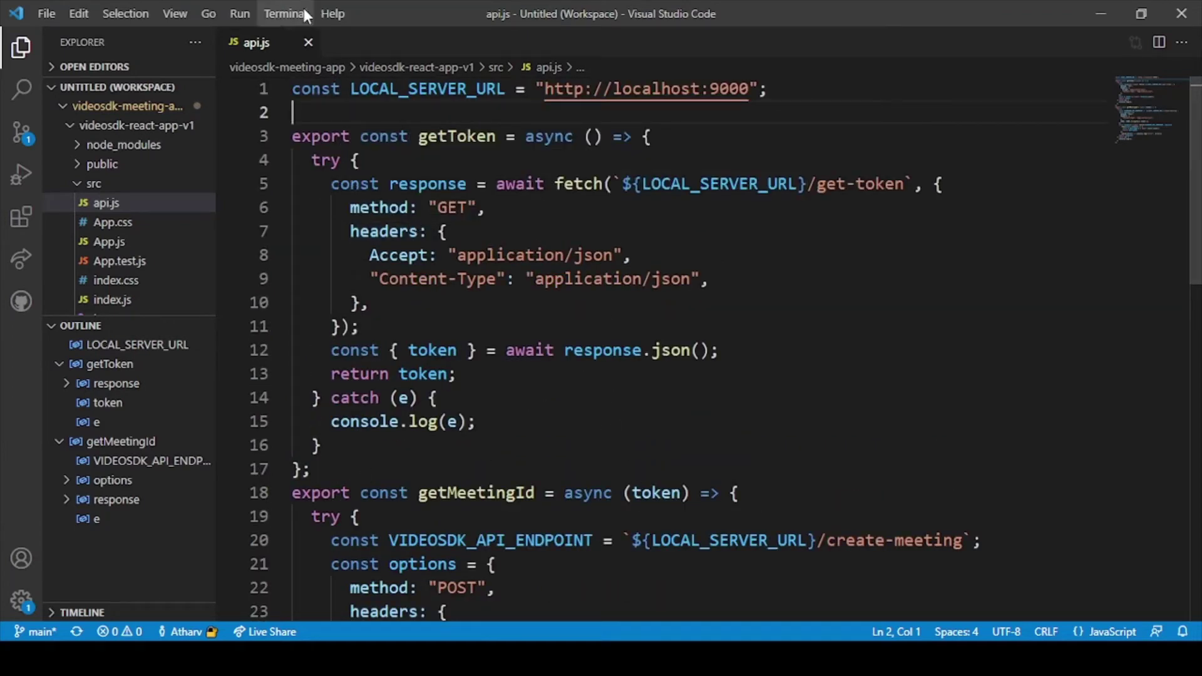
Step: Paste the meeting-ID test component into App.js and save it
click(103, 244)
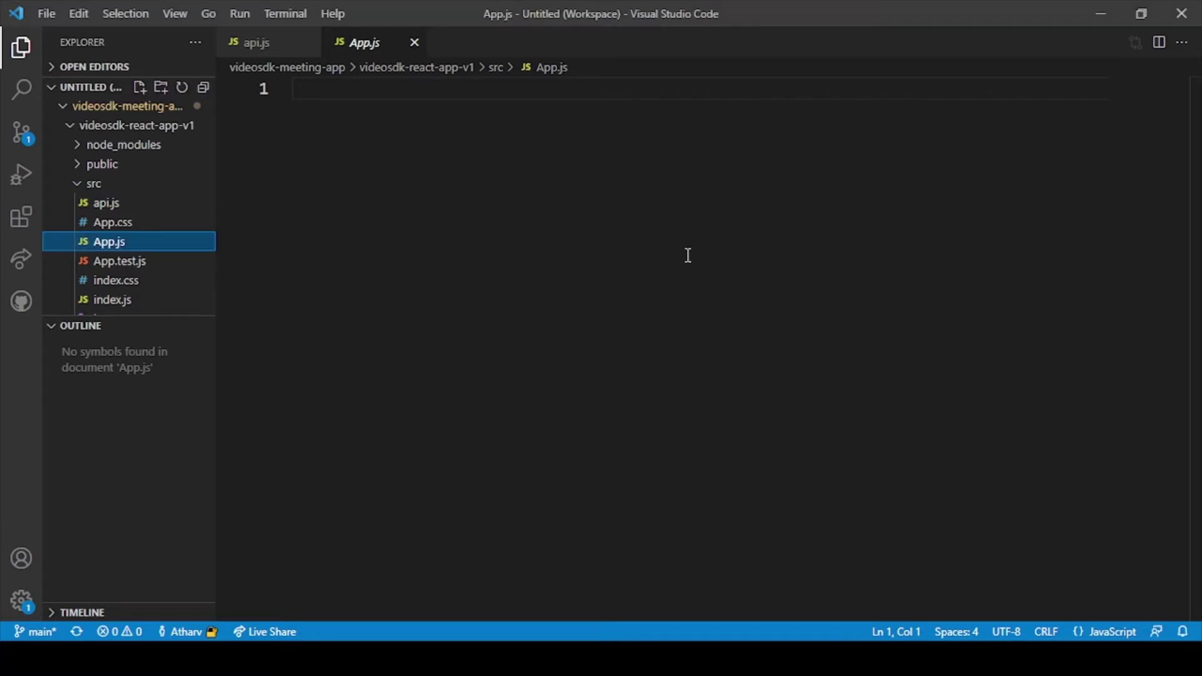
click(360, 205)
key(ctrl+v)
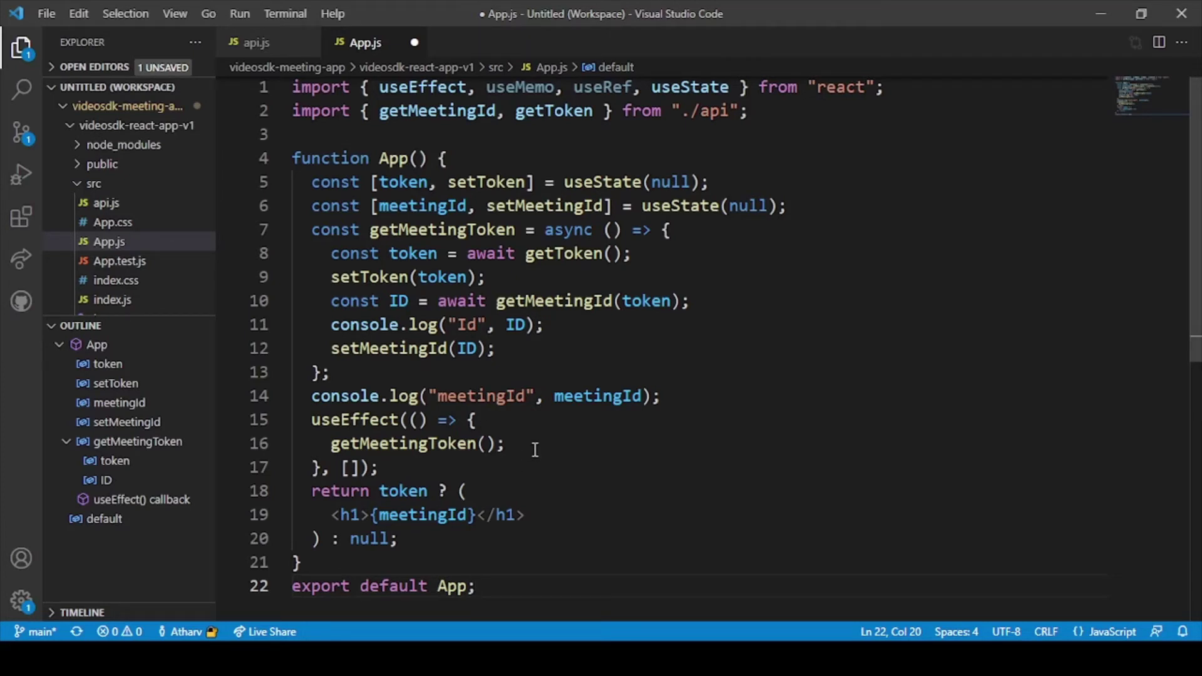
key(ctrl+s)
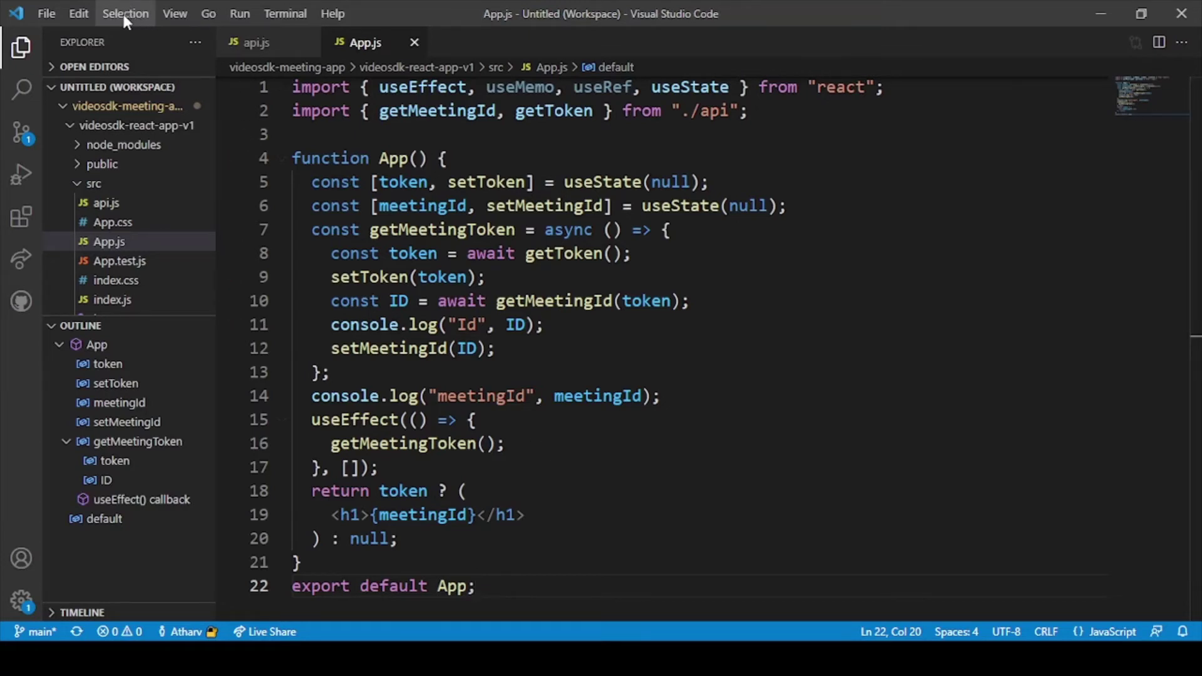
Step: Kill the existing terminals and open a fresh PowerShell terminal
key(ctrl+grave)
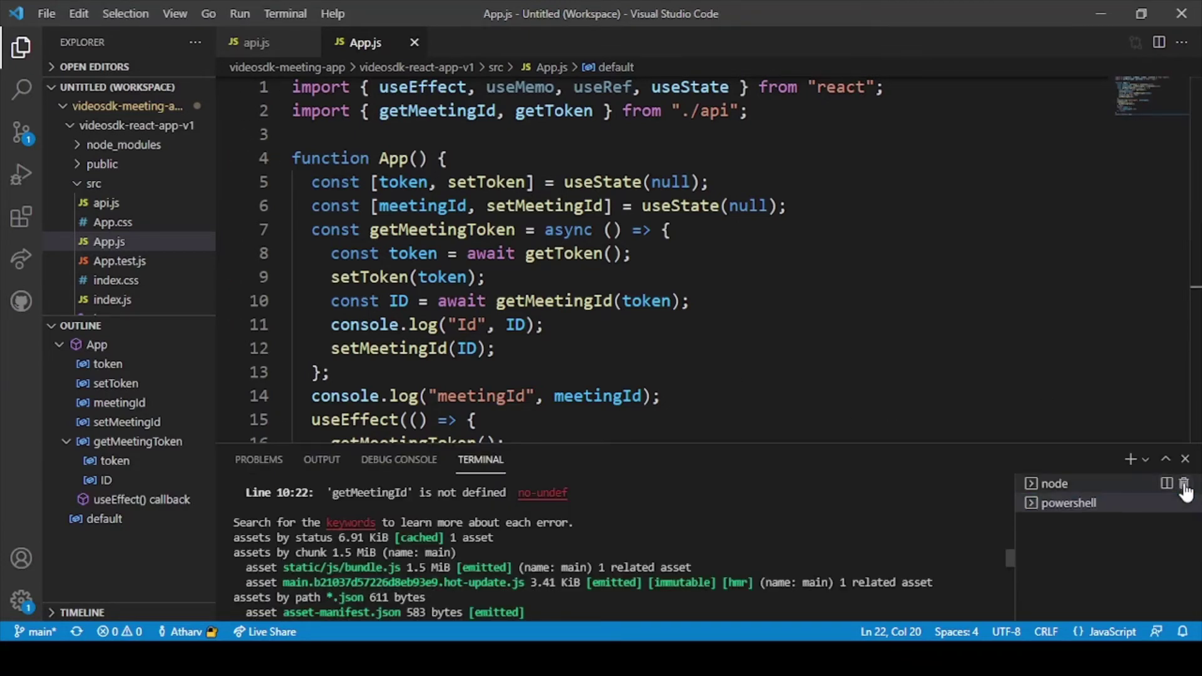
click(1185, 484)
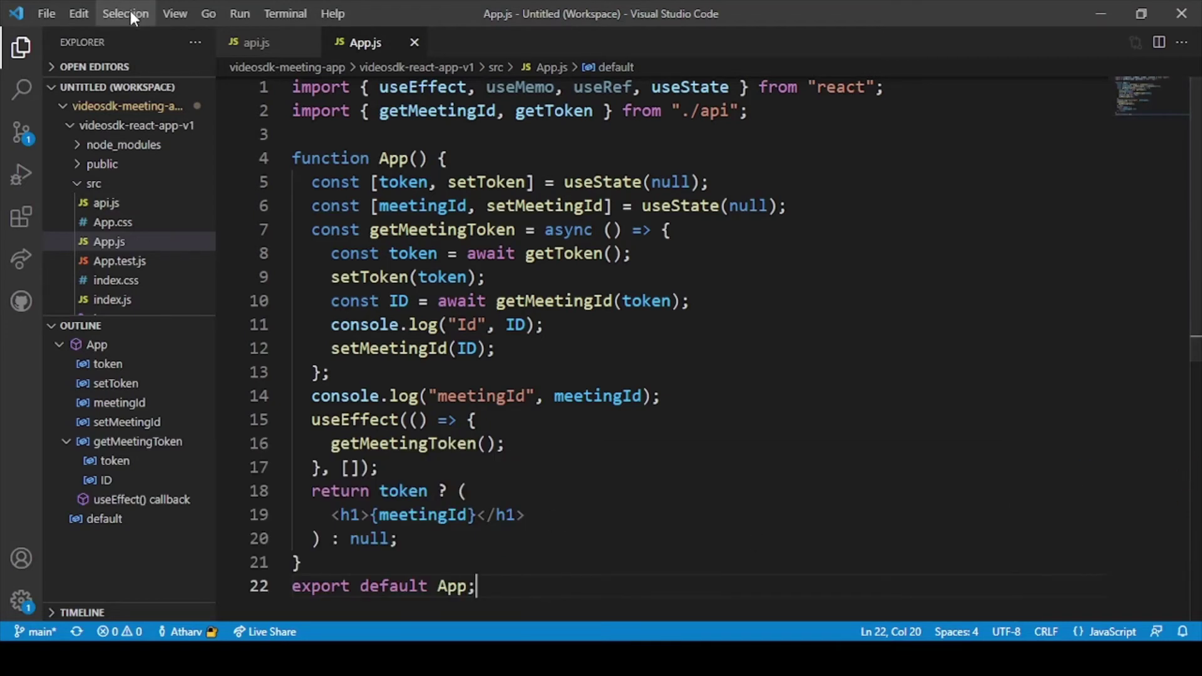
key(ctrl+grave)
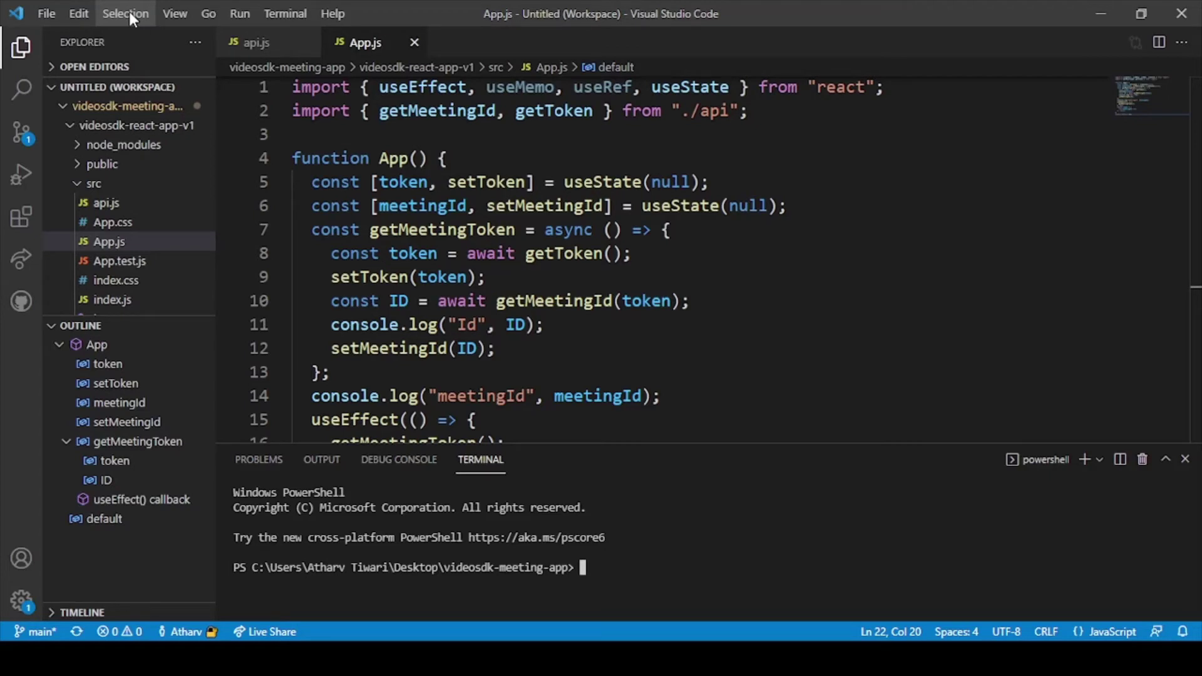
text(cd )
text(.\videosdk-rtc-)
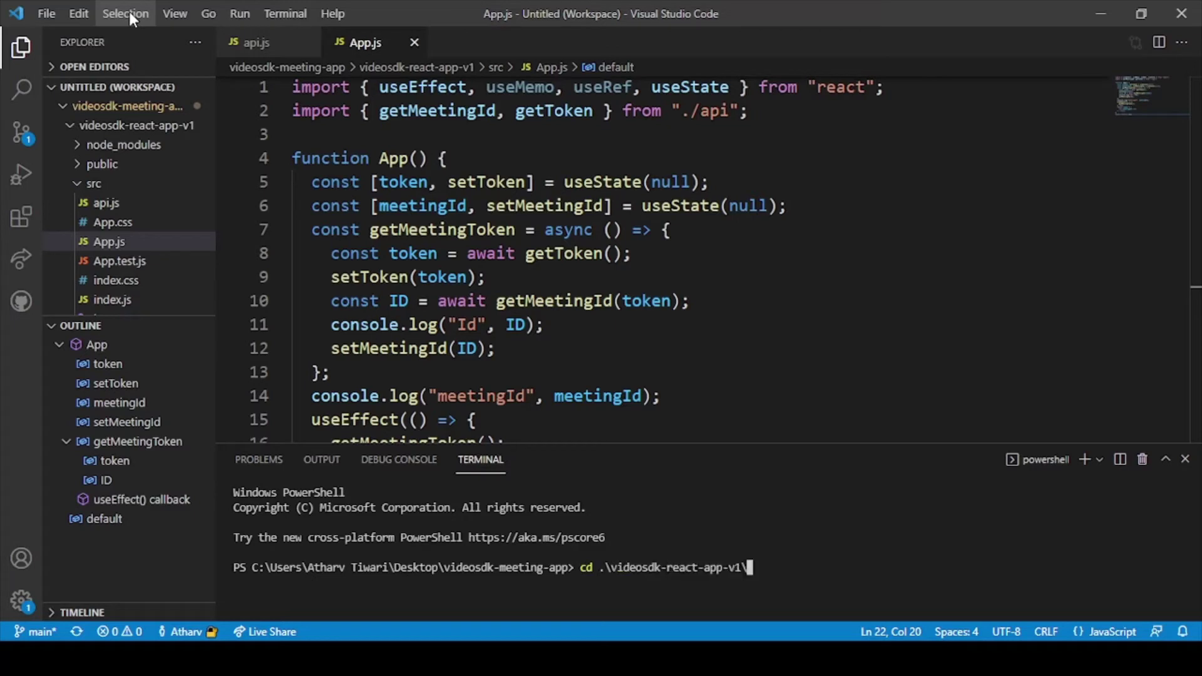
text(nodejs-sdk-example\)
Step: Run npm run start in videosdk-rtc-nodejs-sdk-example to launch the Node API server
key(Return)
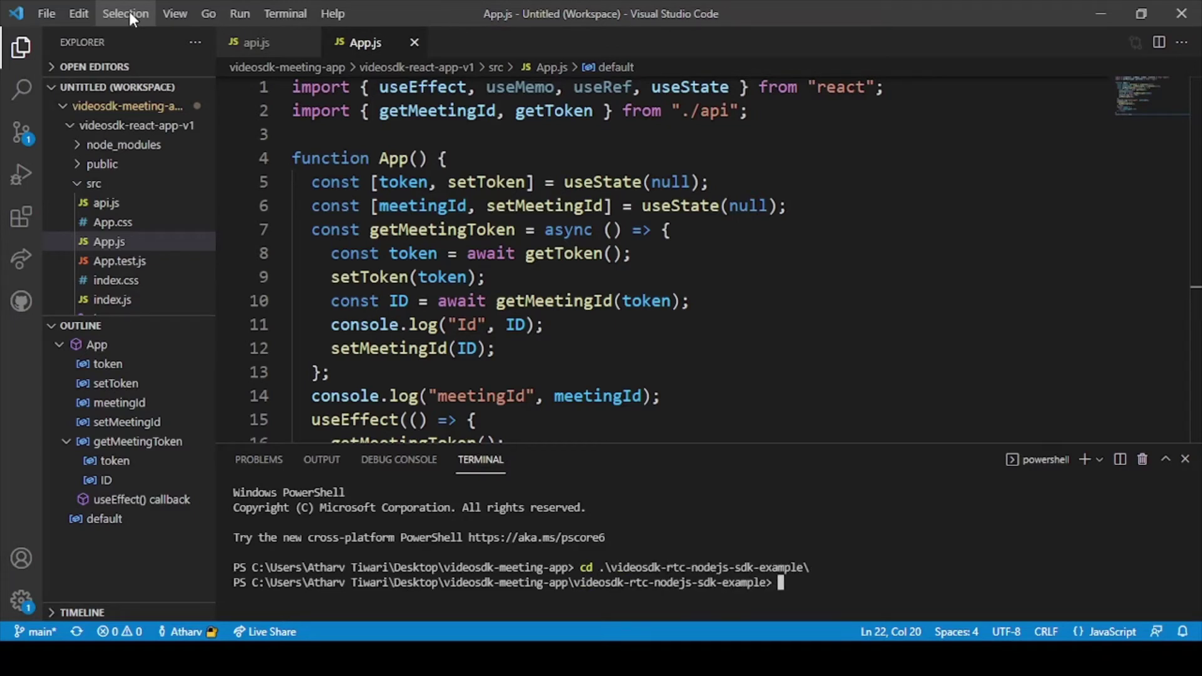
text(npm s)
key(BackSpace)
key(BackSpace)
key(BackSpace)
text(run start)
key(Return)
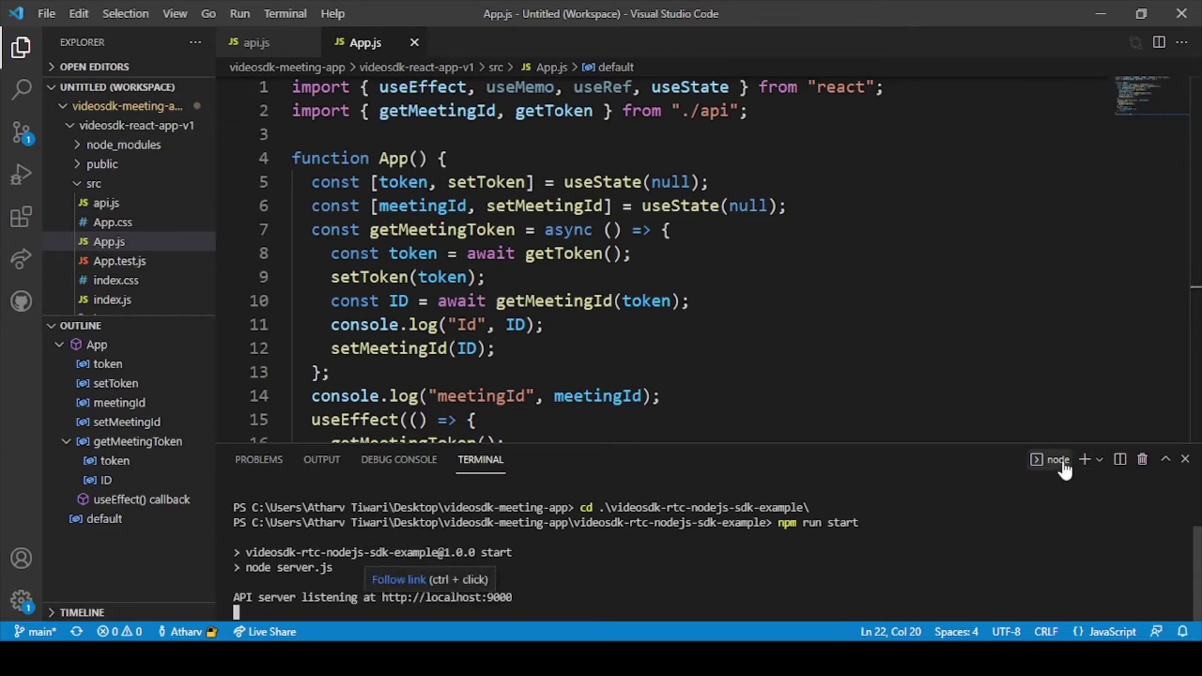
Step: In a second terminal, run npm run start inside videosdk-react-app-v1
click(1085, 460)
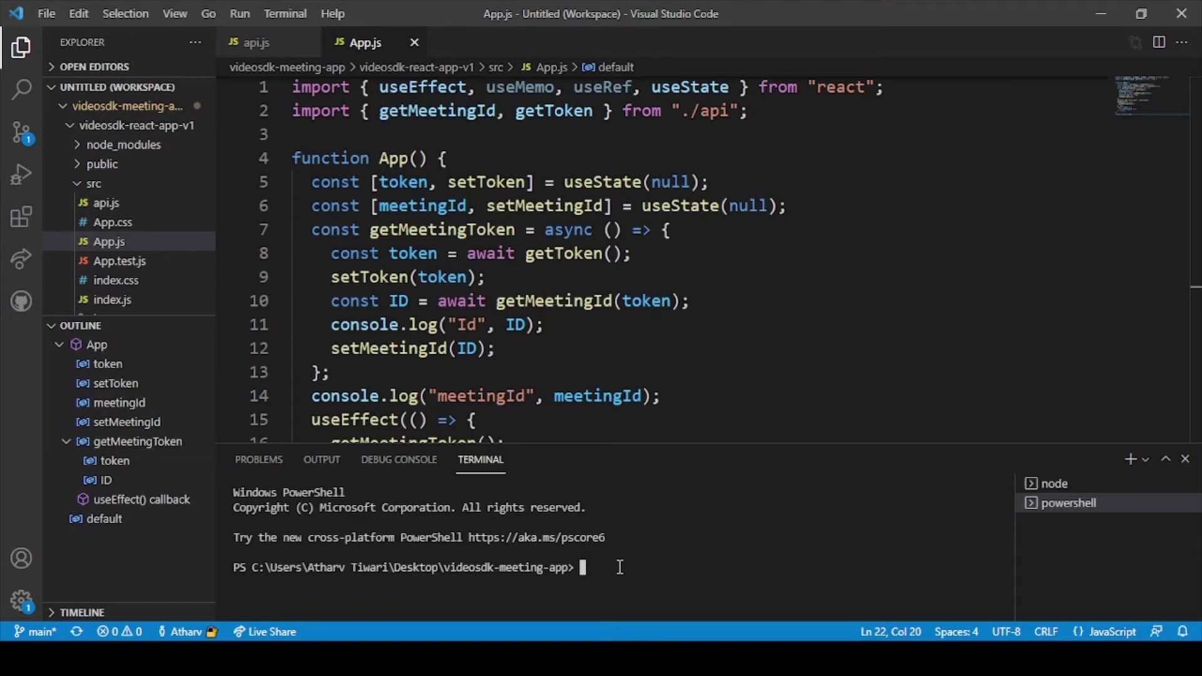
text(cd)
text( v)
key(Tab)
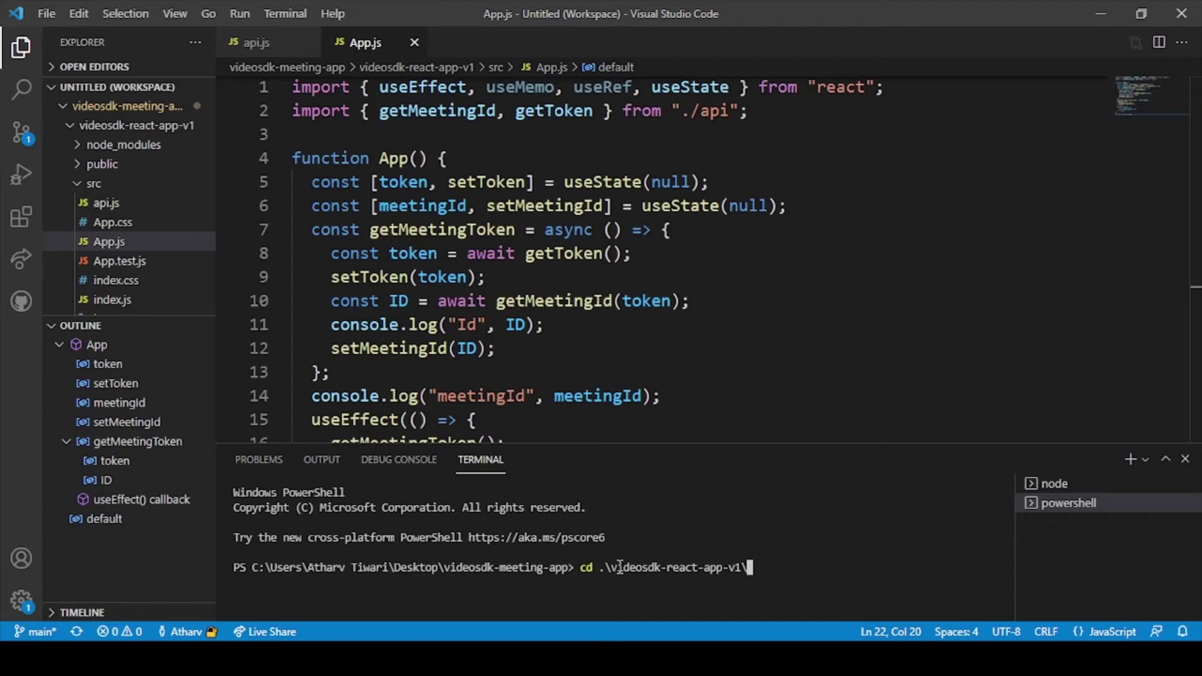
key(Return)
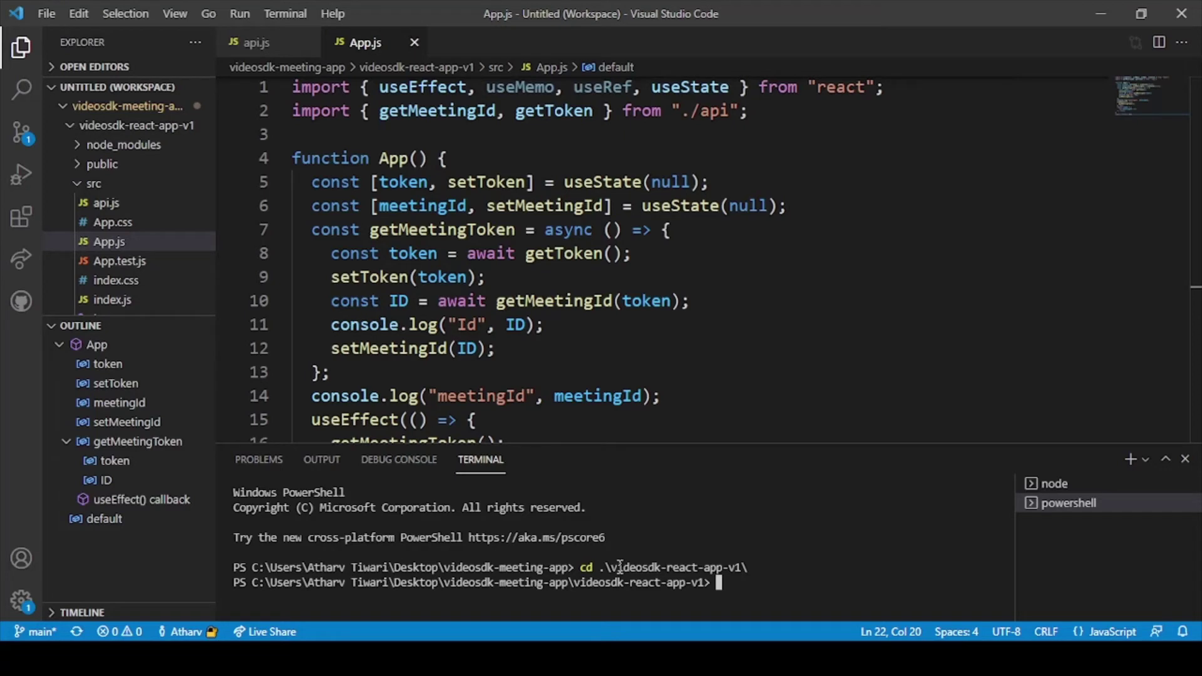
text(npm run )
text(start )
text(react )
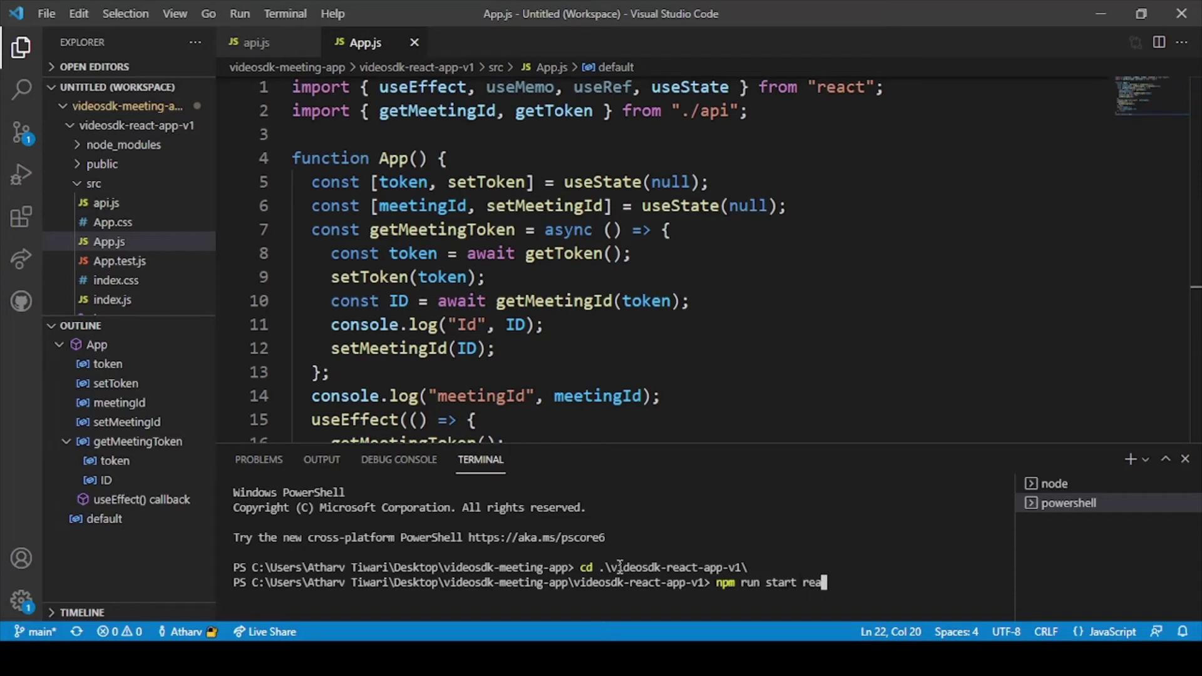
text(project)
key(Return)
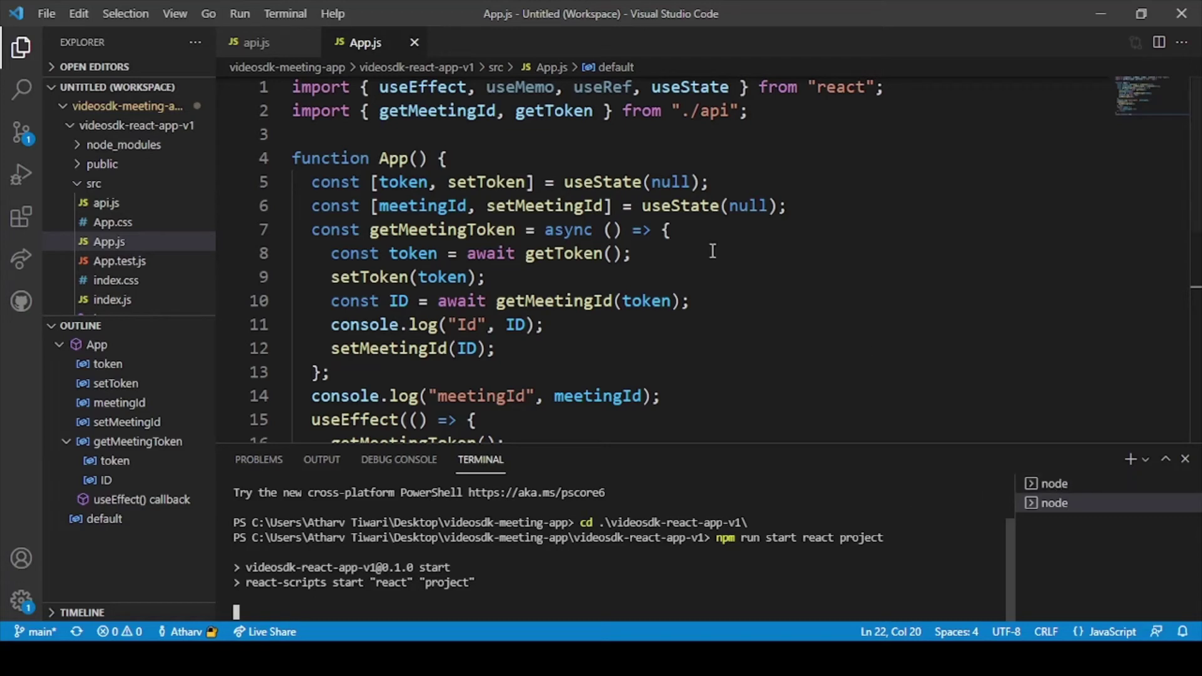
Step: Review the Node server and React app terminal outputs while the browser opens
click(1054, 485)
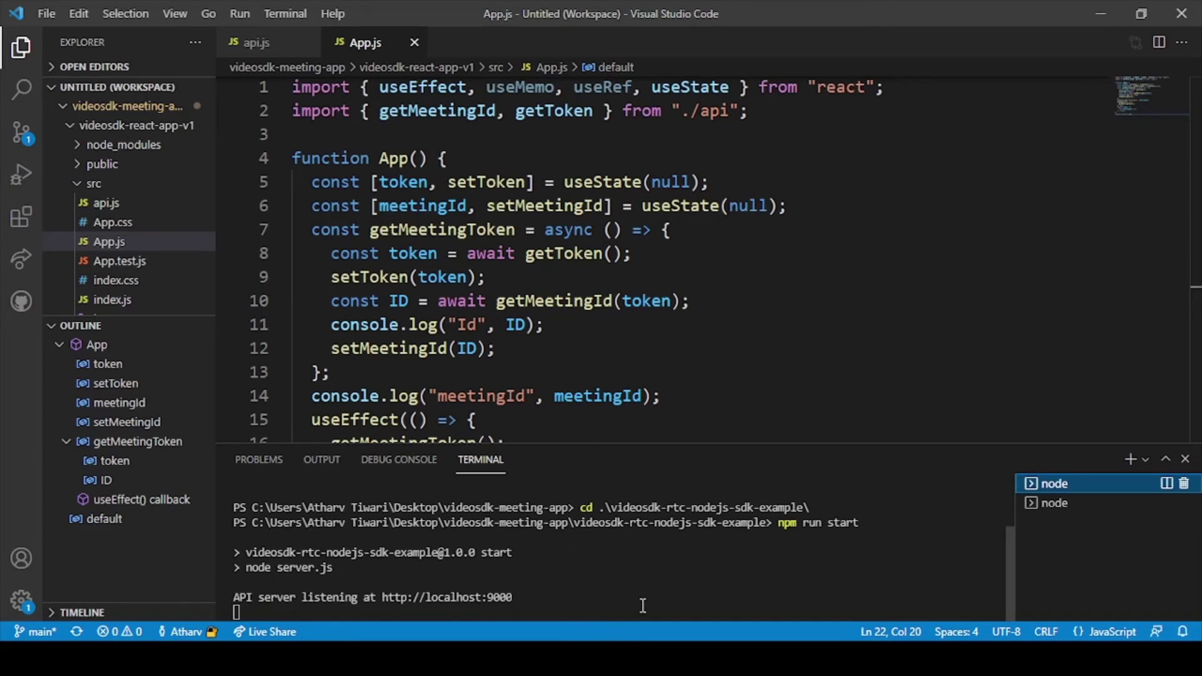
click(1054, 504)
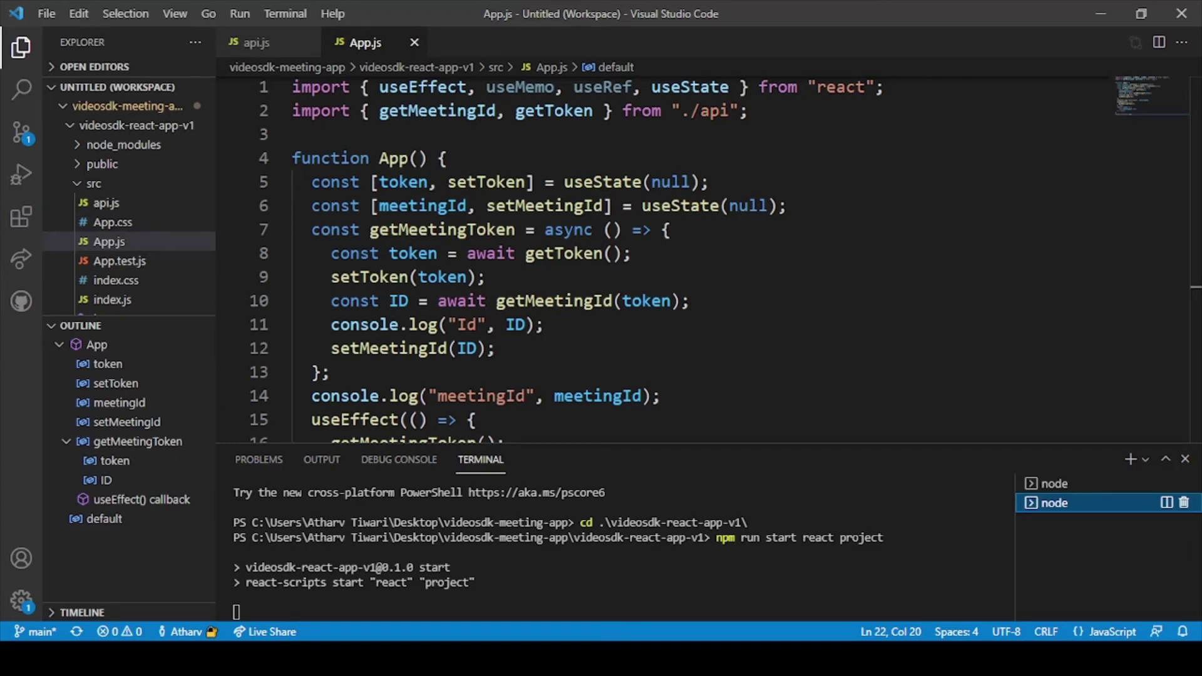
click(566, 578)
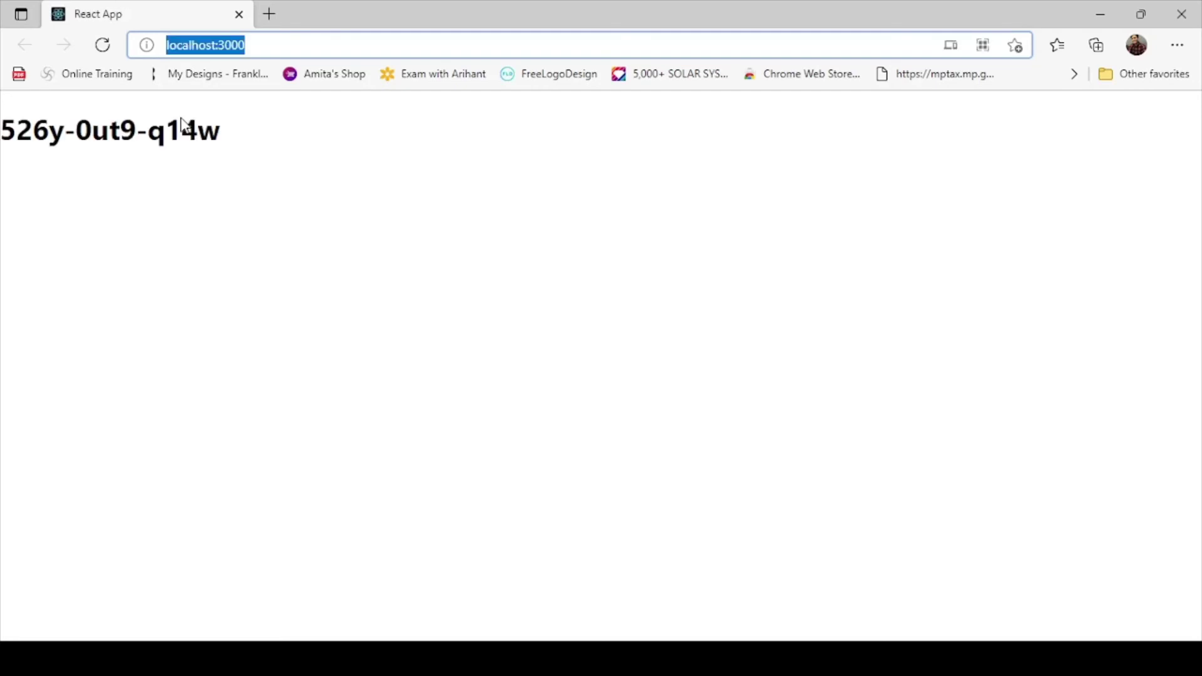
Step: Check the DevTools console for meeting ID 526y-0ut9-q14w, then close DevTools
click(181, 171)
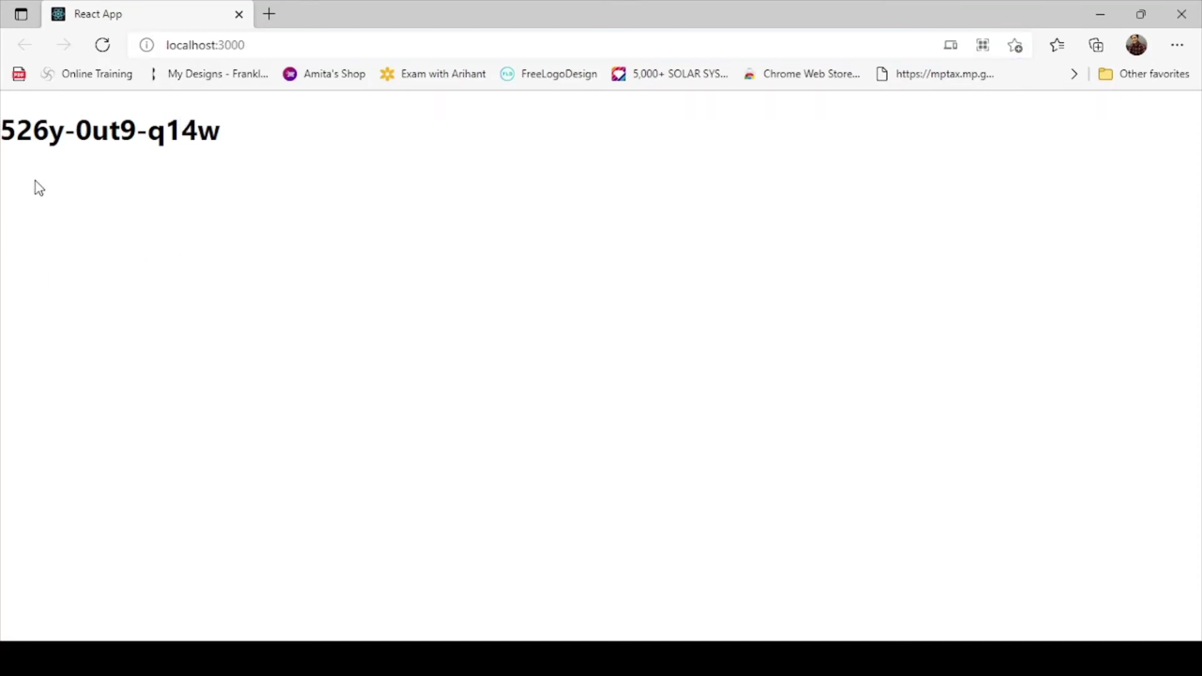
key(F12)
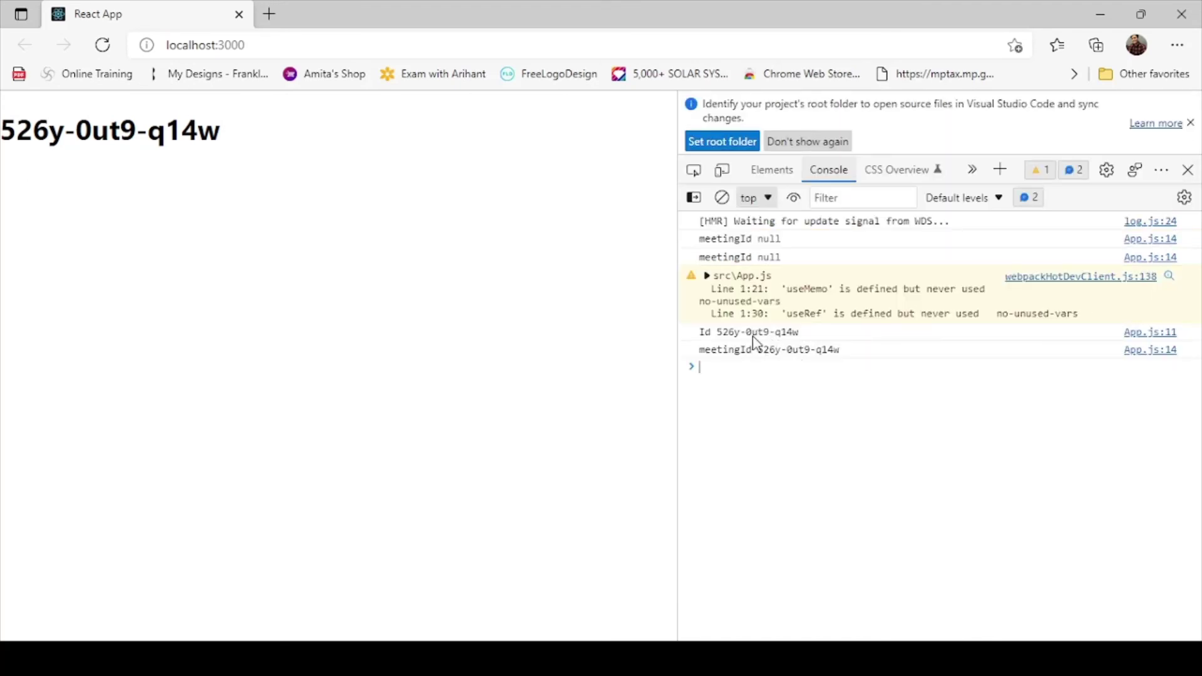
click(739, 414)
click(1188, 169)
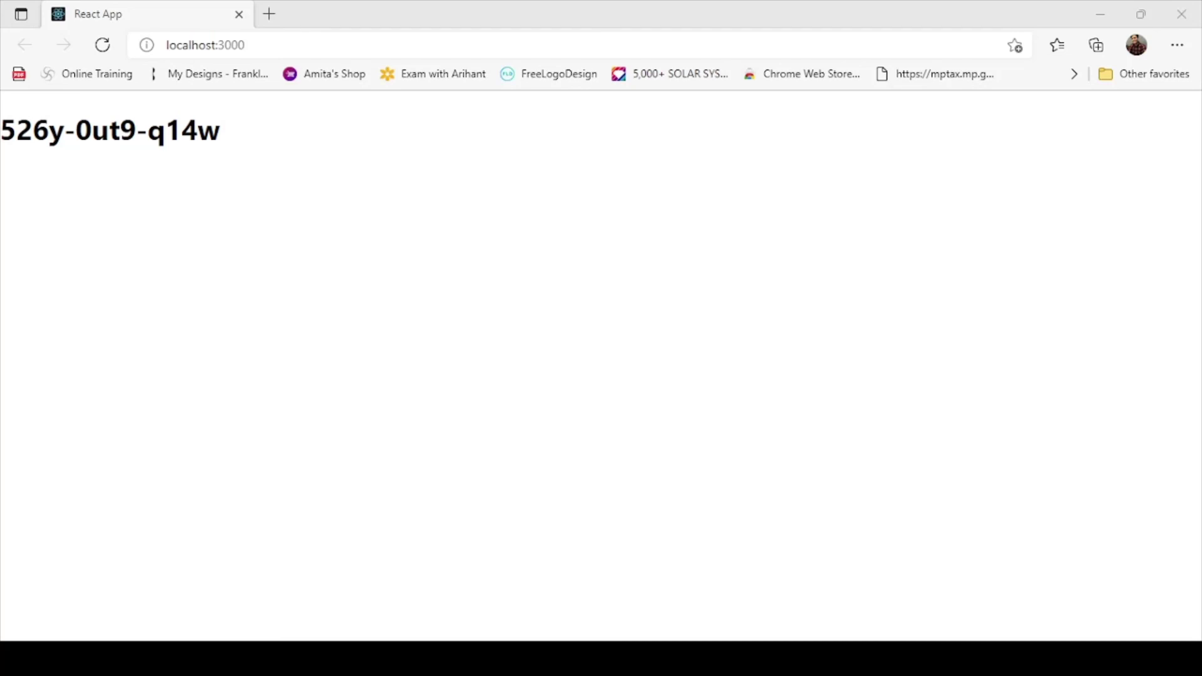
key(alt+Tab)
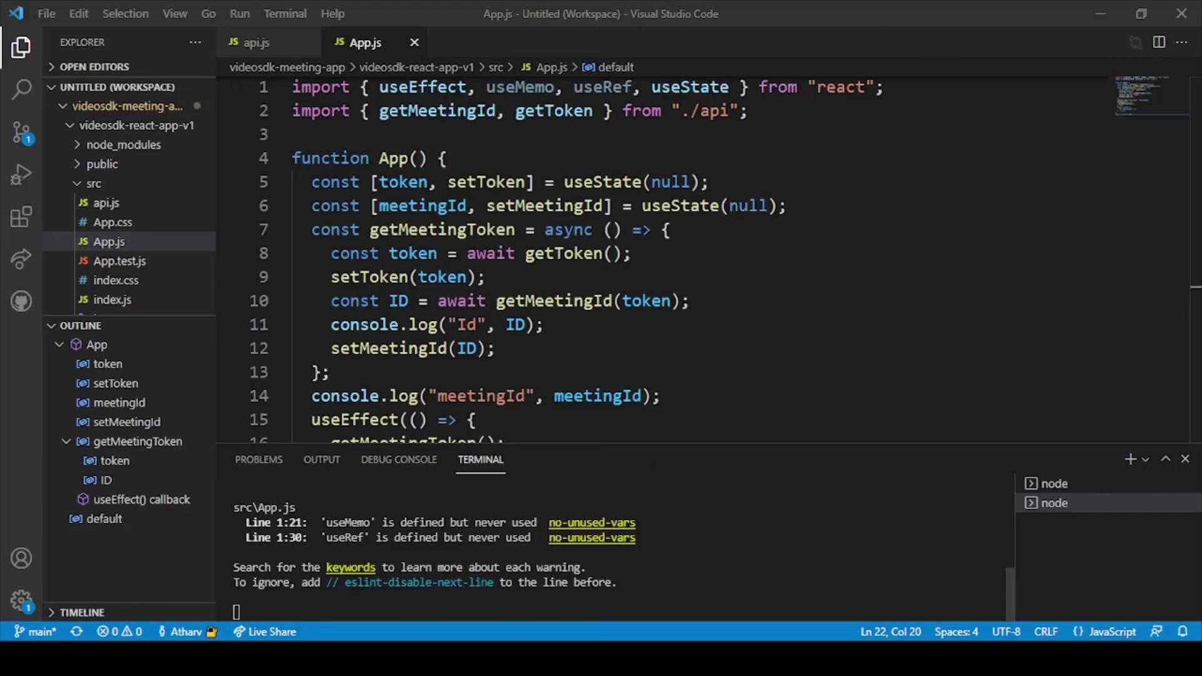